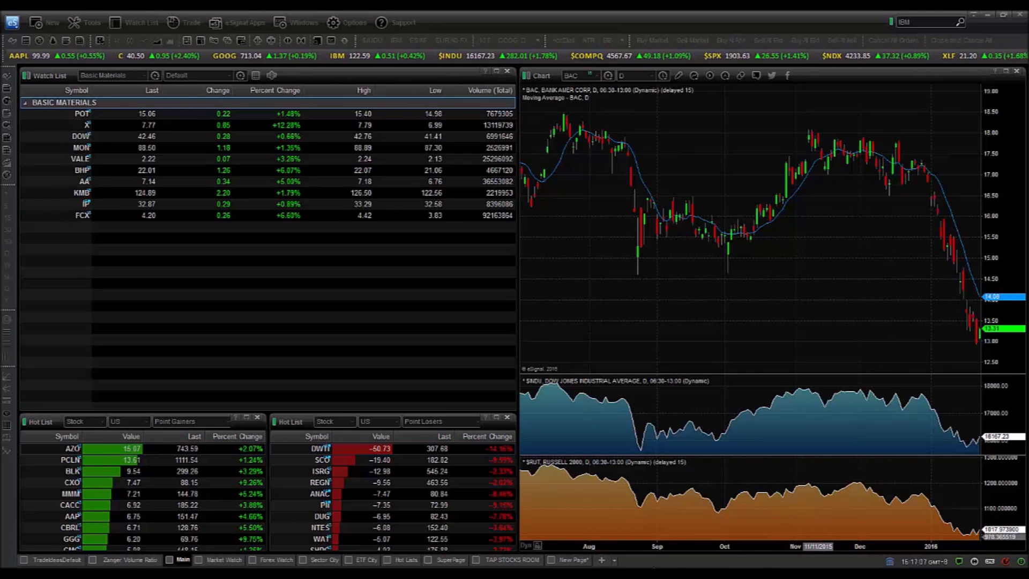
Step: Add a new blank page, New Page (2), to the eSignal workspace
left_click(601, 560)
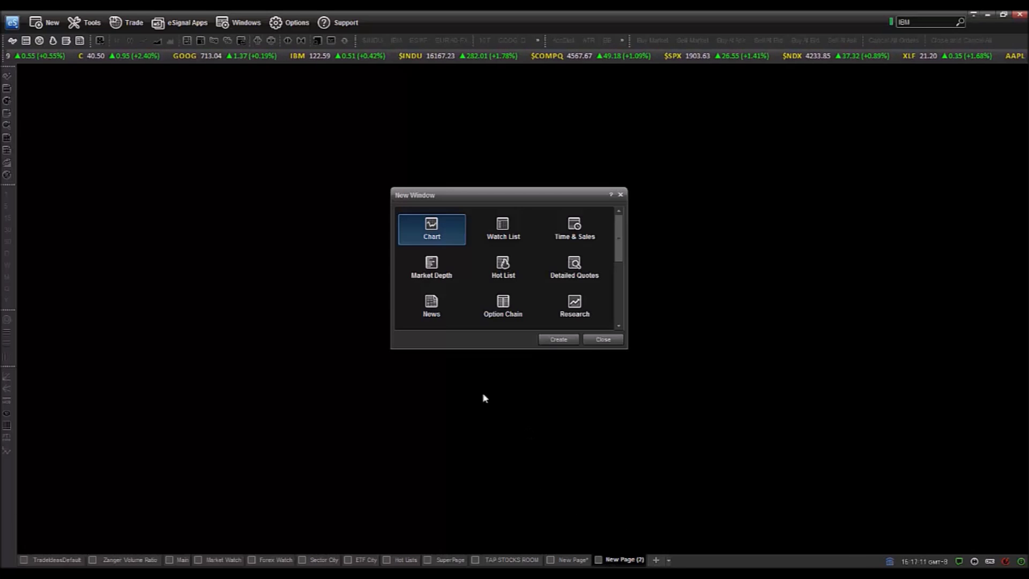
Step: Create a TWTR daily candlestick chart on New Page (2) and pan it toward early 2016
left_click(556, 339)
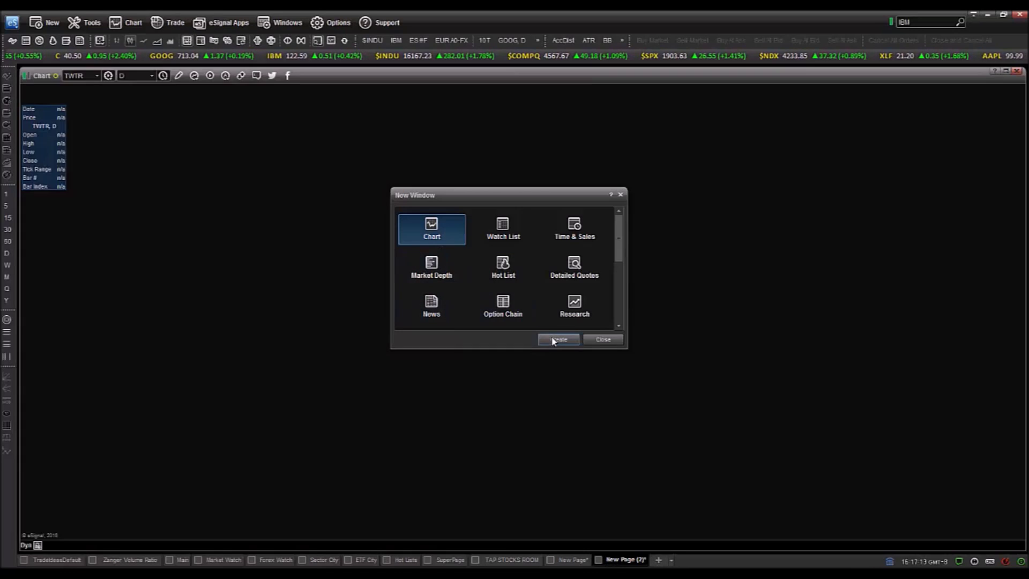
left_click(620, 195)
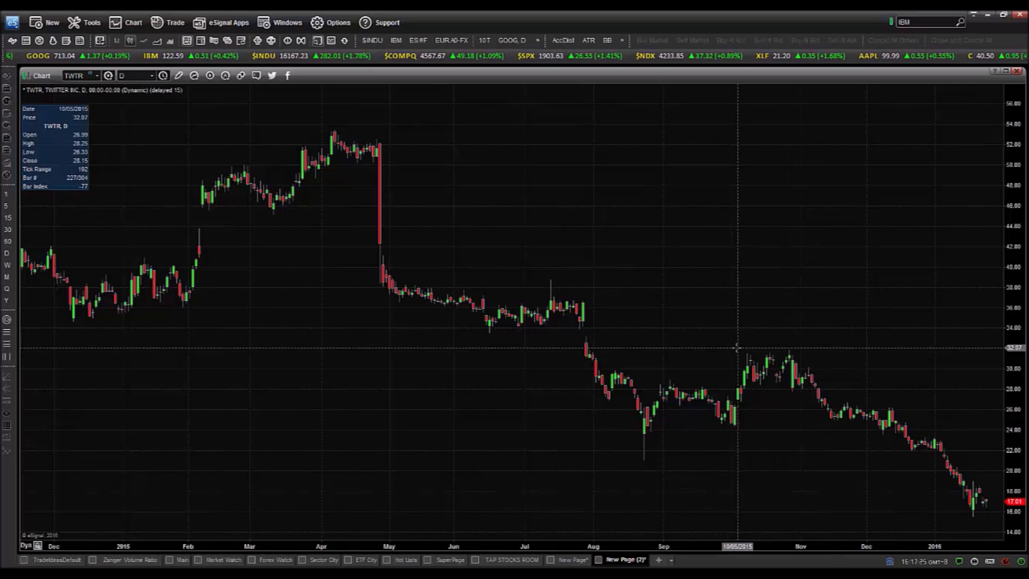
left_click(288, 40)
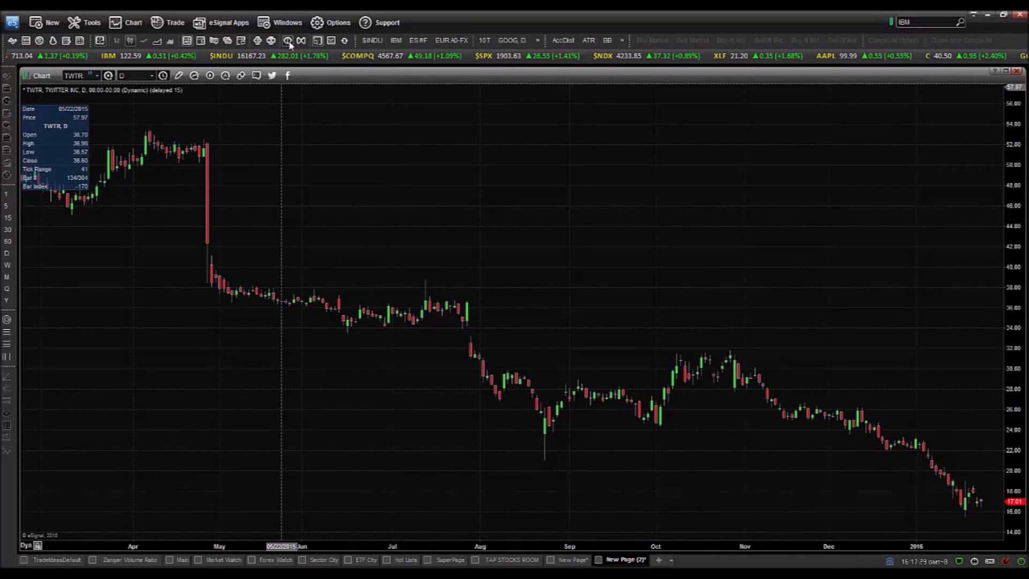
left_click(287, 41)
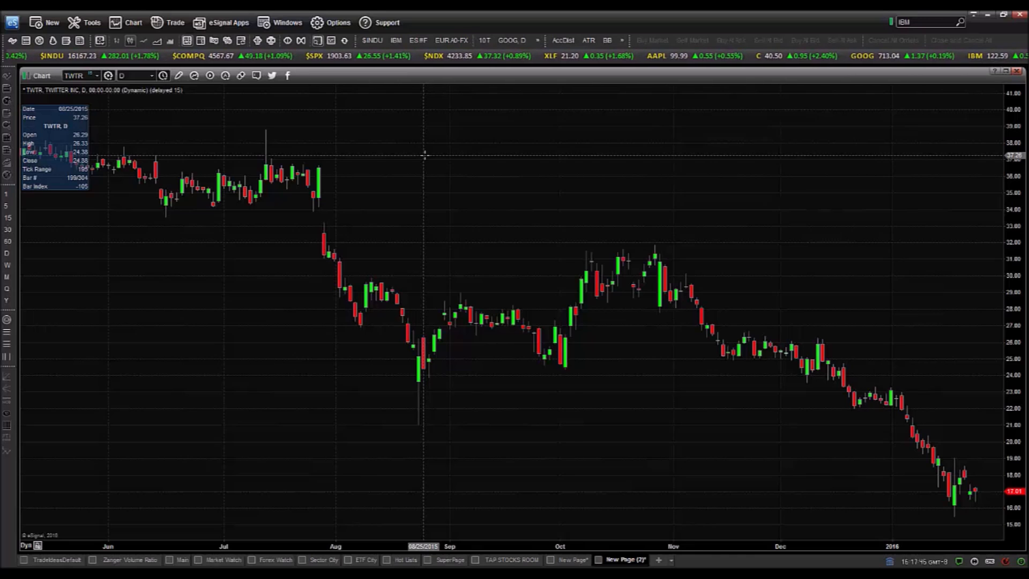
Step: Overlay the BBLower, BBMiddle and BBUpper .efs add-on studies (20, 2) on the TWTR chart
right_click(424, 154)
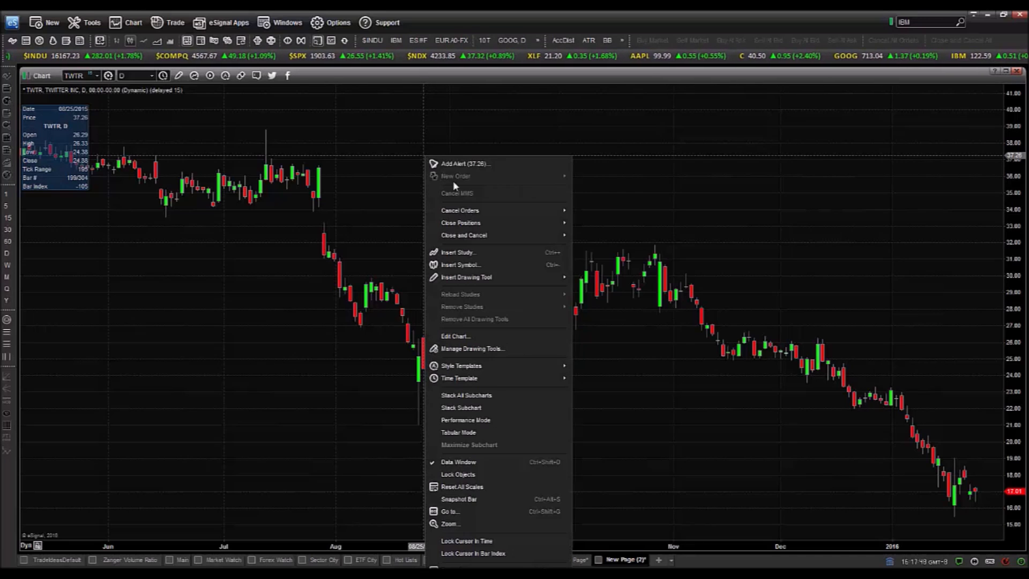
left_click(472, 256)
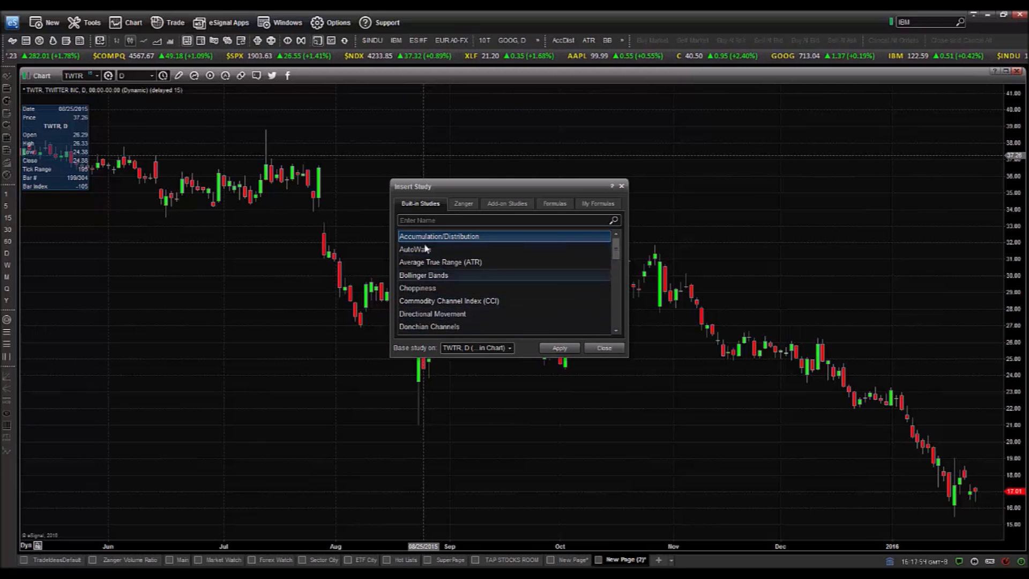
left_click(502, 205)
scroll(508, 250, "up", 3)
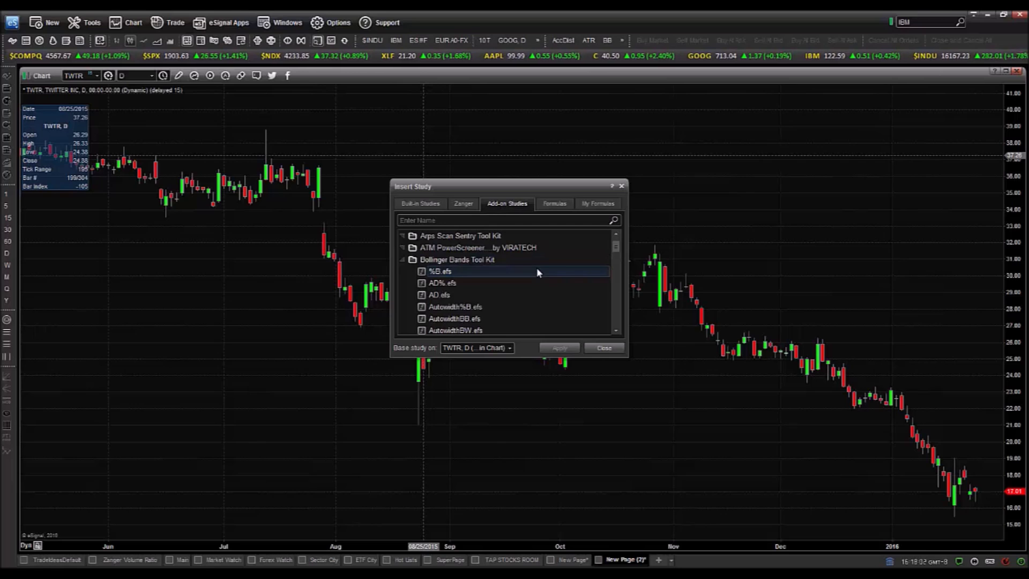
scroll(537, 272, "down", 1)
scroll(538, 272, "down", 2)
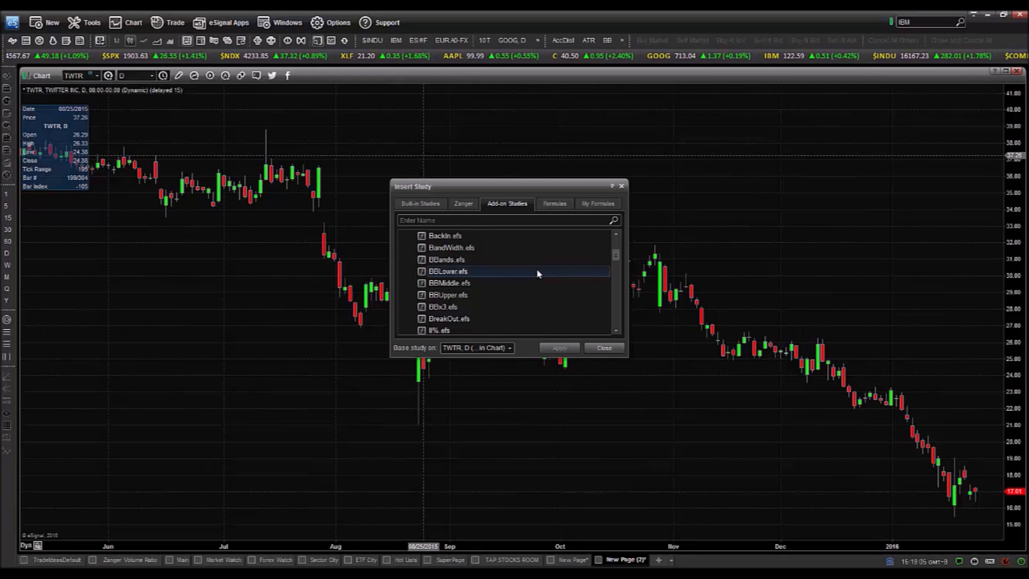
left_click(537, 272)
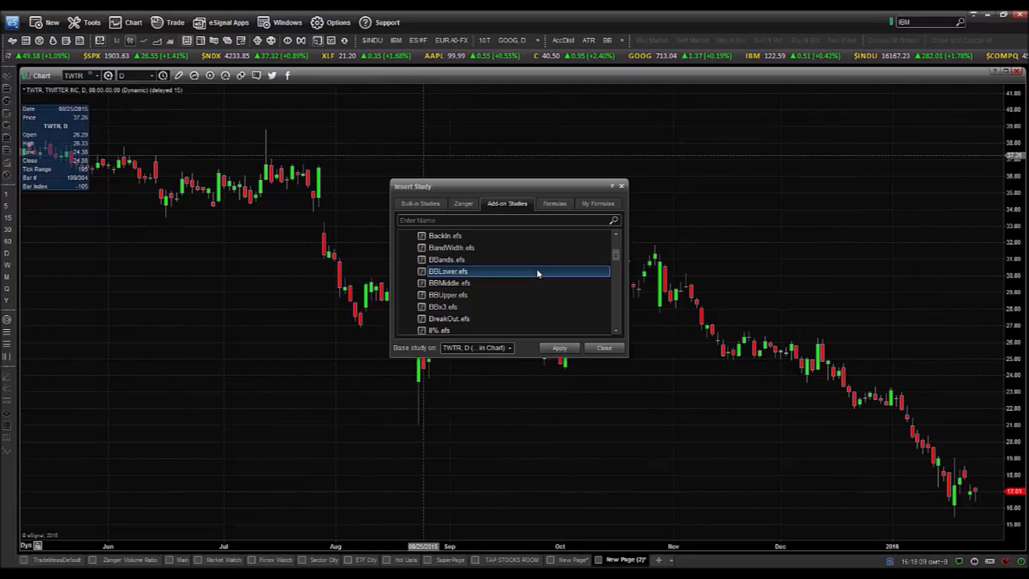
left_click(496, 283, "ctrl")
left_click(484, 293, "ctrl")
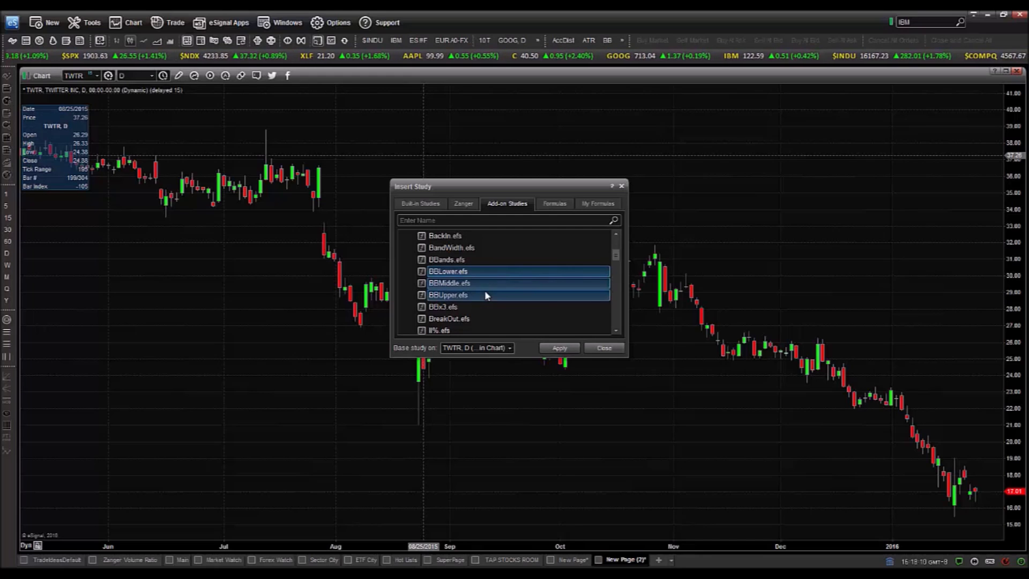
left_click(559, 348)
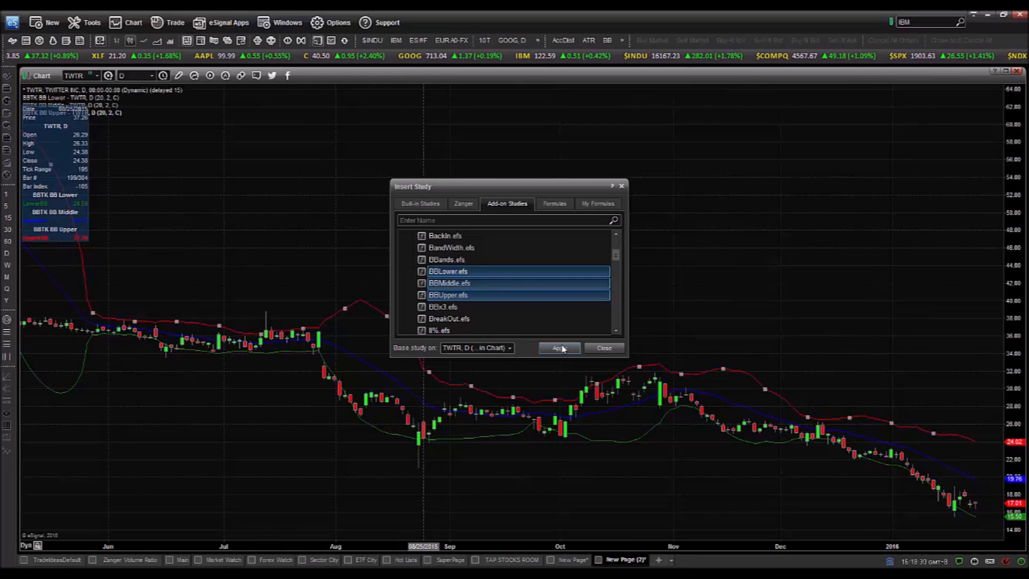
Step: Add the BBTK %b (20, 2) indicator pane below the price chart
left_click(617, 332)
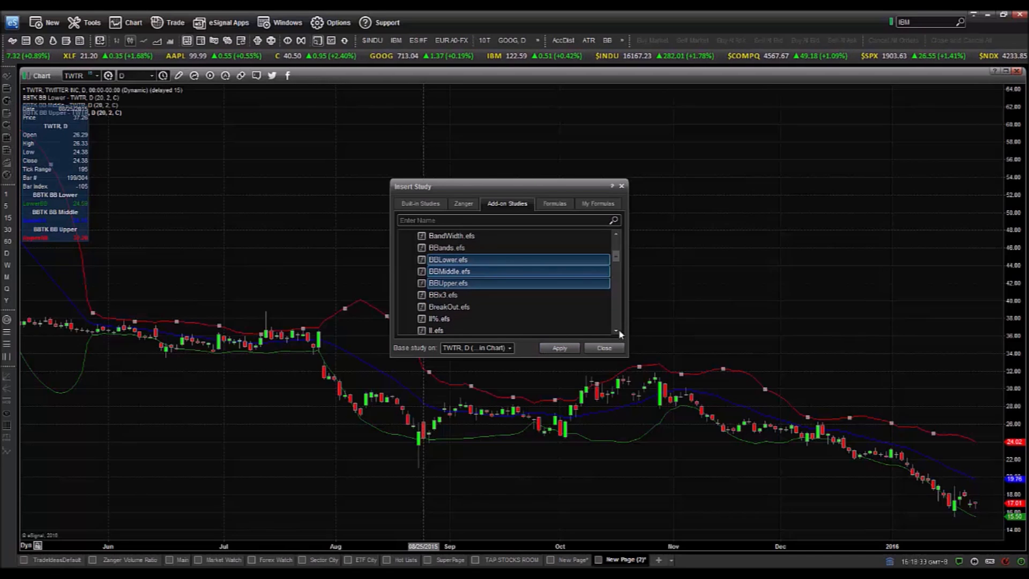
left_click(616, 331)
left_click(616, 331)
left_click(616, 331)
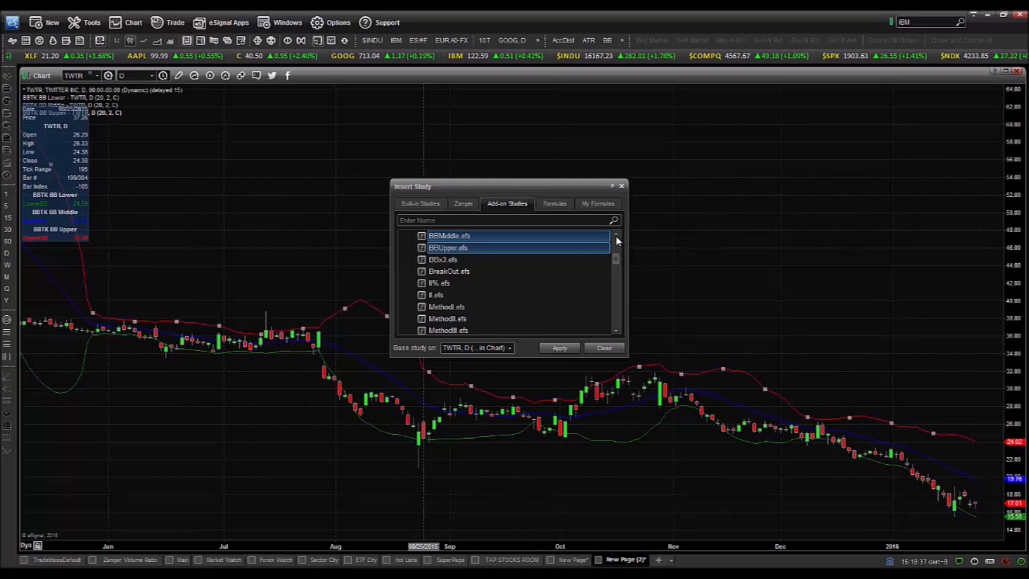
scroll(616, 241, "up", 4)
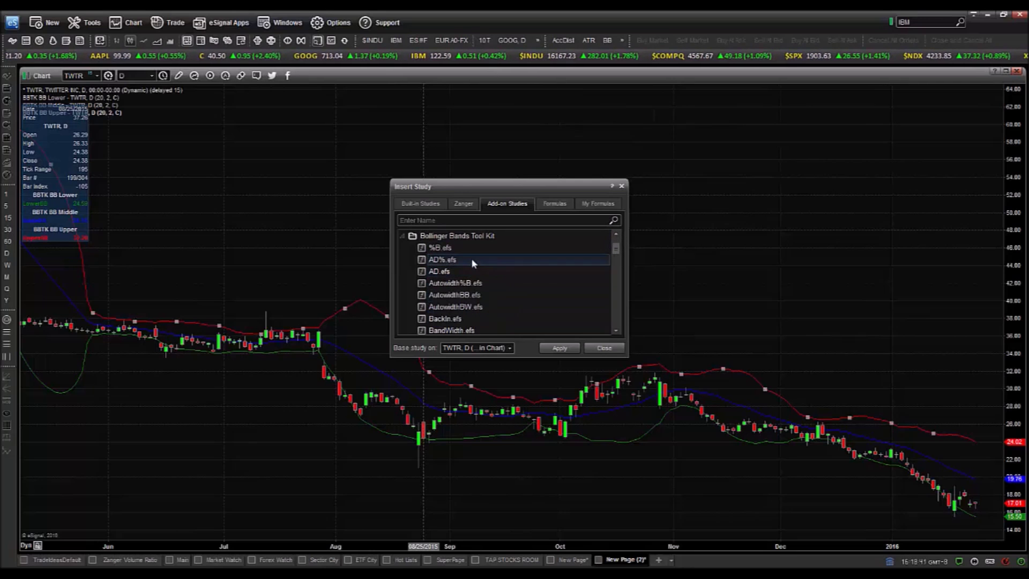
left_click(453, 248)
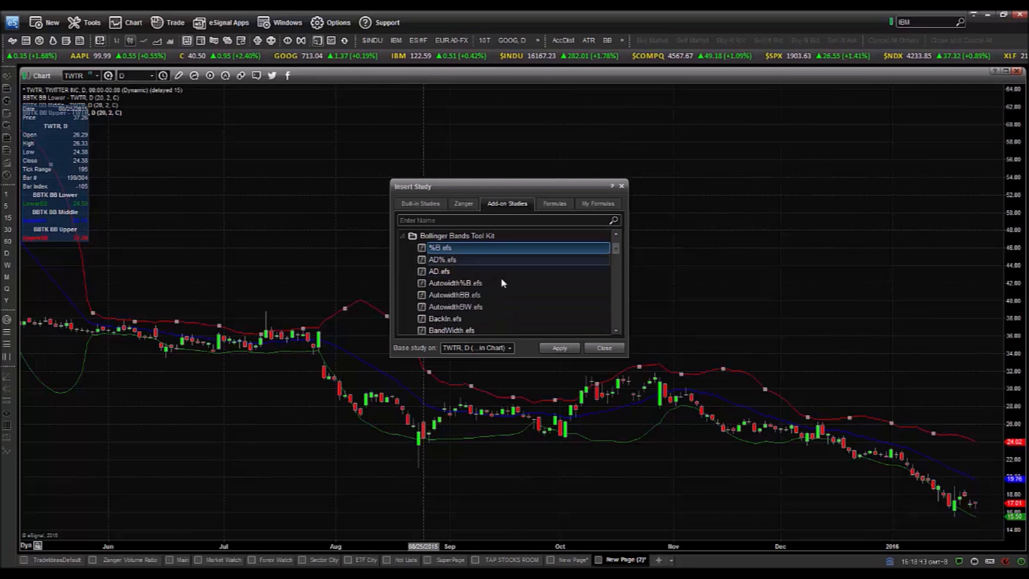
left_click(558, 349)
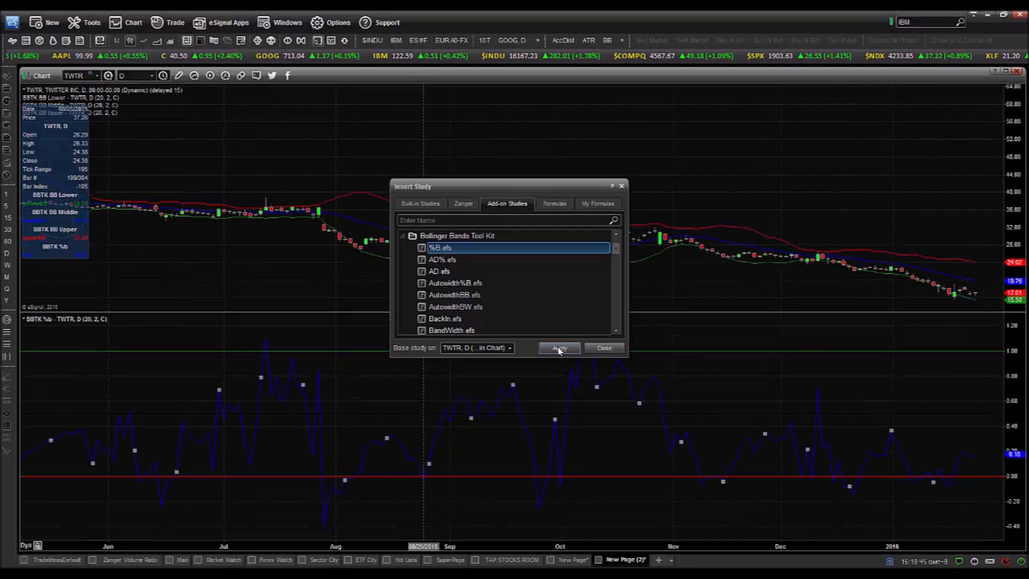
Step: Add the BBTK BandWidth (20, 2, 125) pane beneath the chart
left_click(616, 331)
left_click(617, 331)
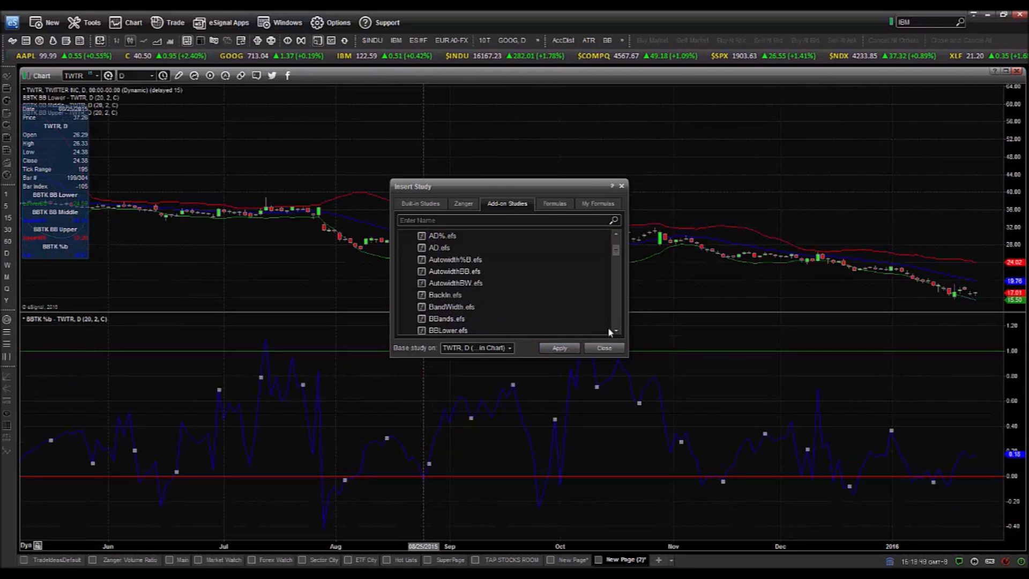
left_click(465, 307)
left_click(552, 349)
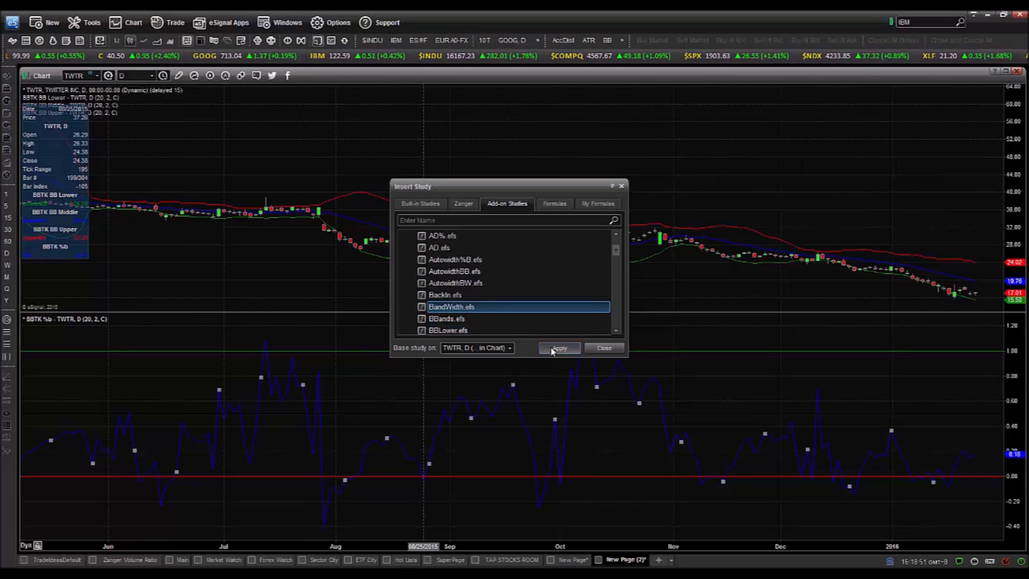
Step: Add the MFI Money Flow Index (14) pane and close the study chooser
left_click(616, 331)
left_click(615, 331)
scroll(616, 333, "down", 10)
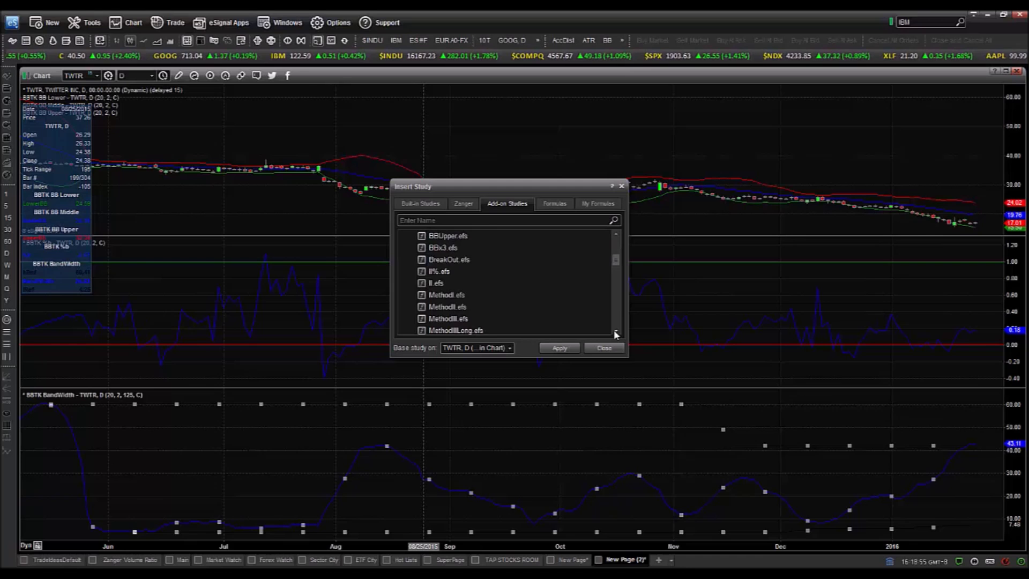
scroll(615, 332, "down", 7)
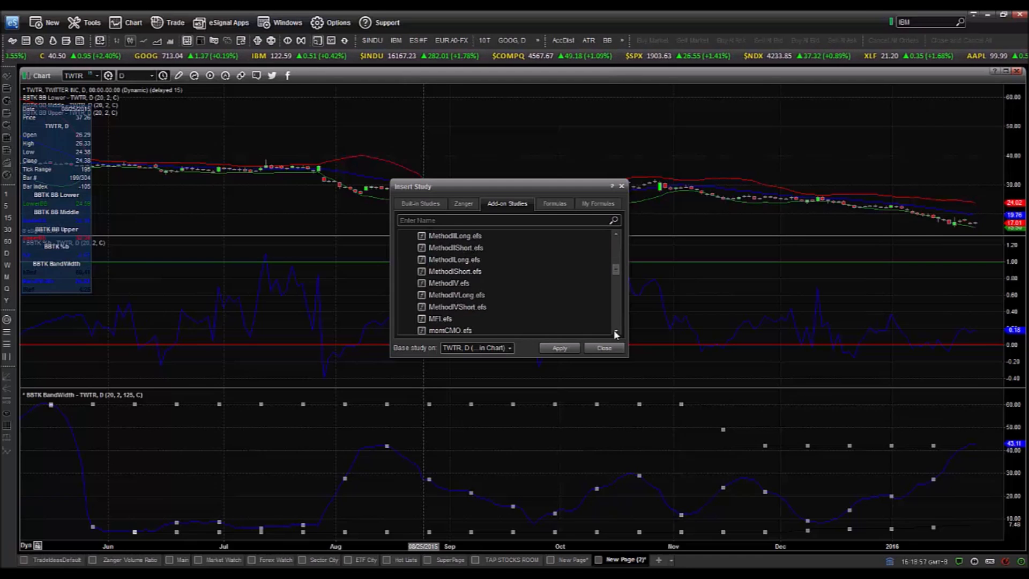
left_click(454, 320)
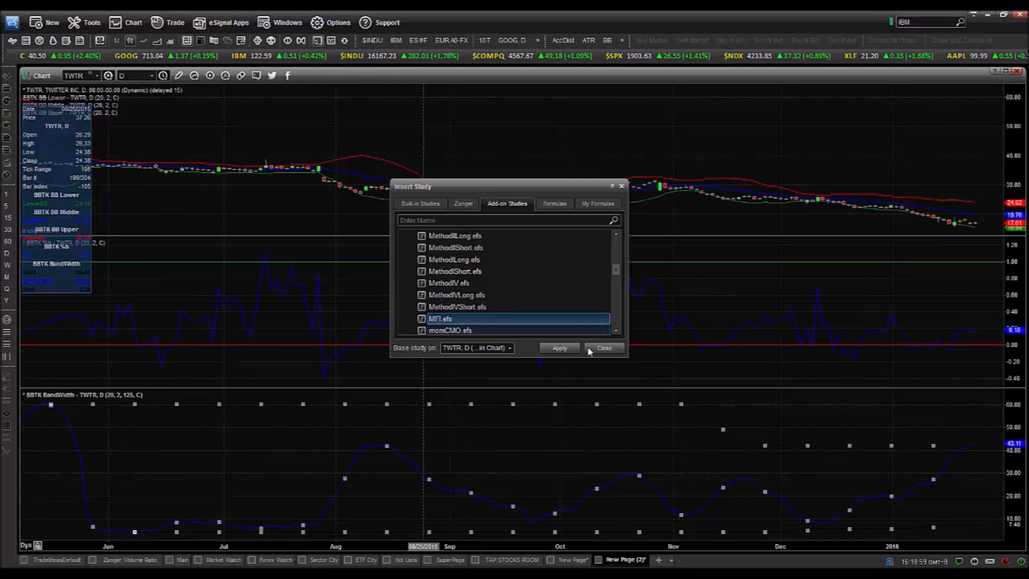
left_click(559, 348)
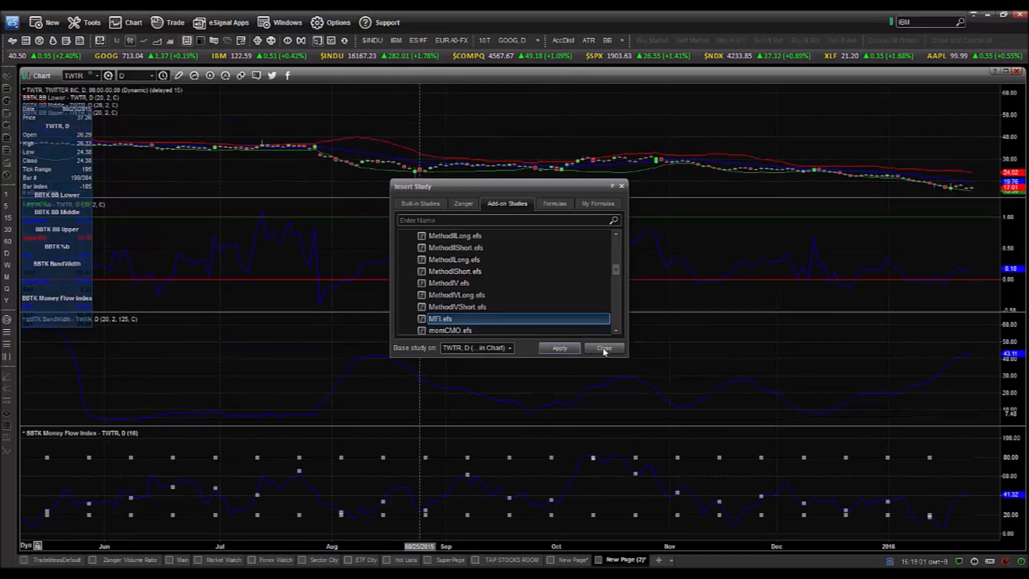
left_click(603, 348)
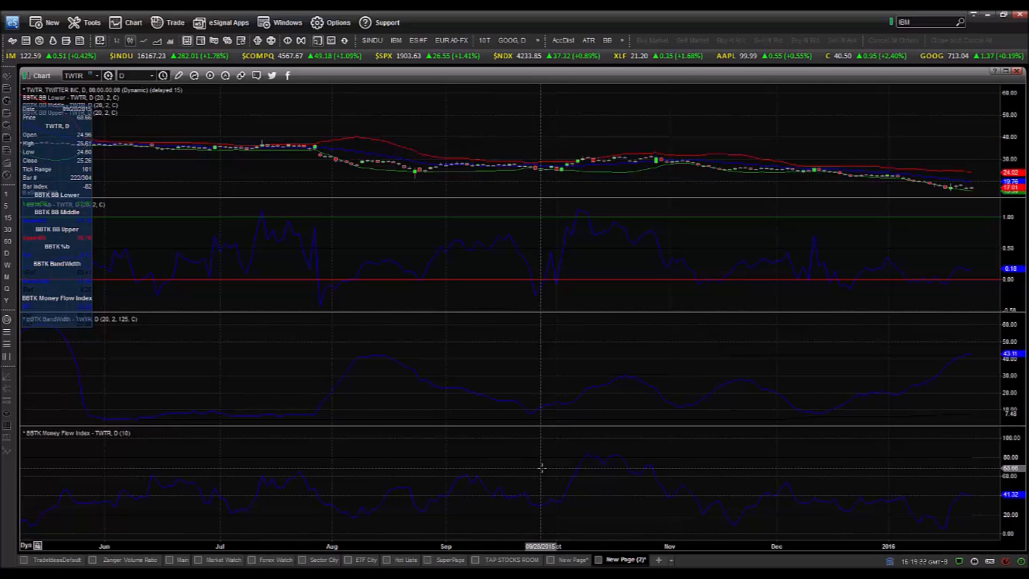
Step: Resize the panes so the price pane is much taller above shorter %b, BandWidth and MFI panes
left_click_drag(536, 426, 541, 466)
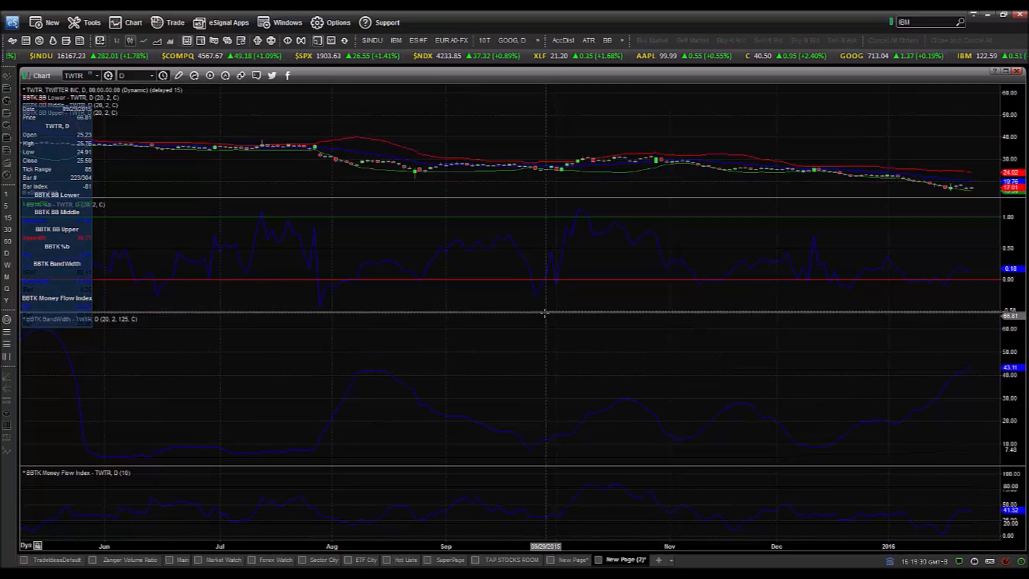
left_click_drag(544, 310, 542, 385)
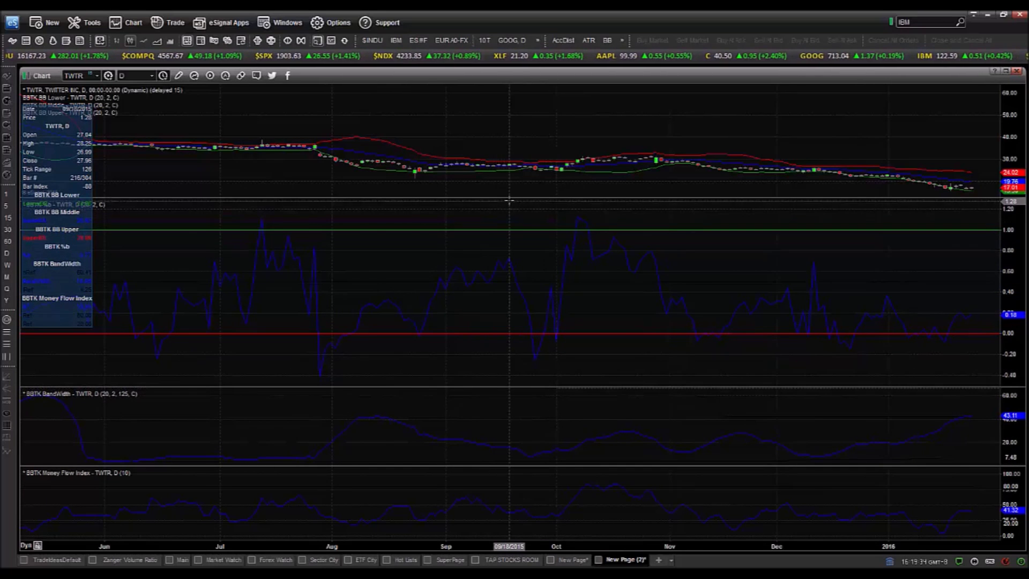
left_click_drag(509, 199, 521, 304)
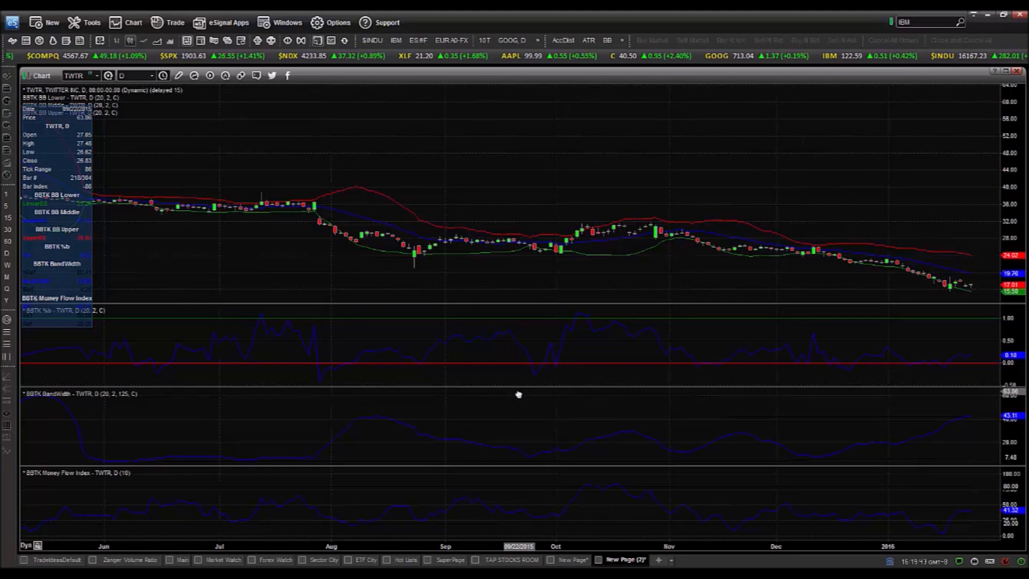
left_click_drag(516, 386, 517, 397)
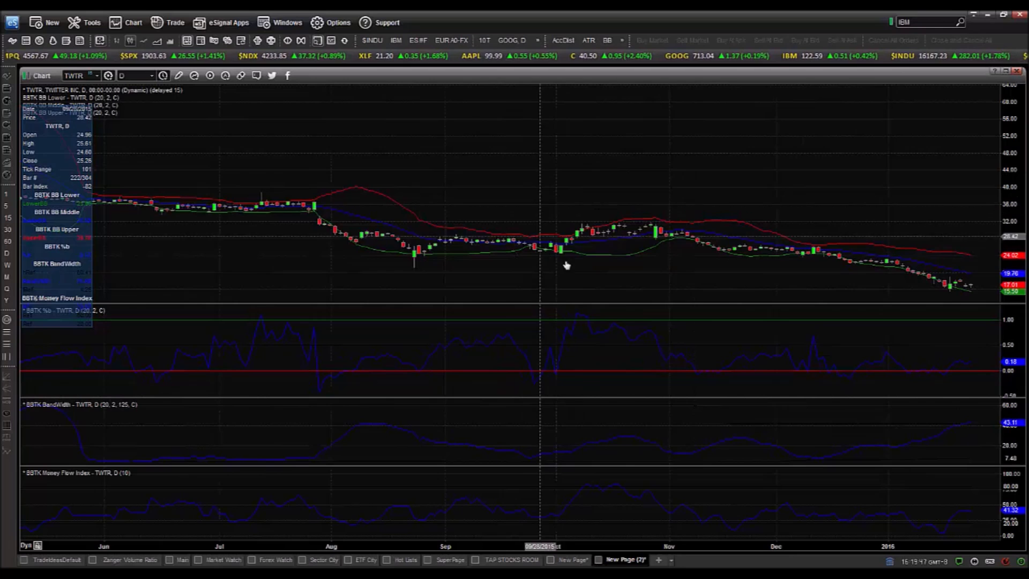
Step: Zoom in three times so the chart spans July to early 2016 with wider candles
left_click(288, 45)
left_click(288, 45)
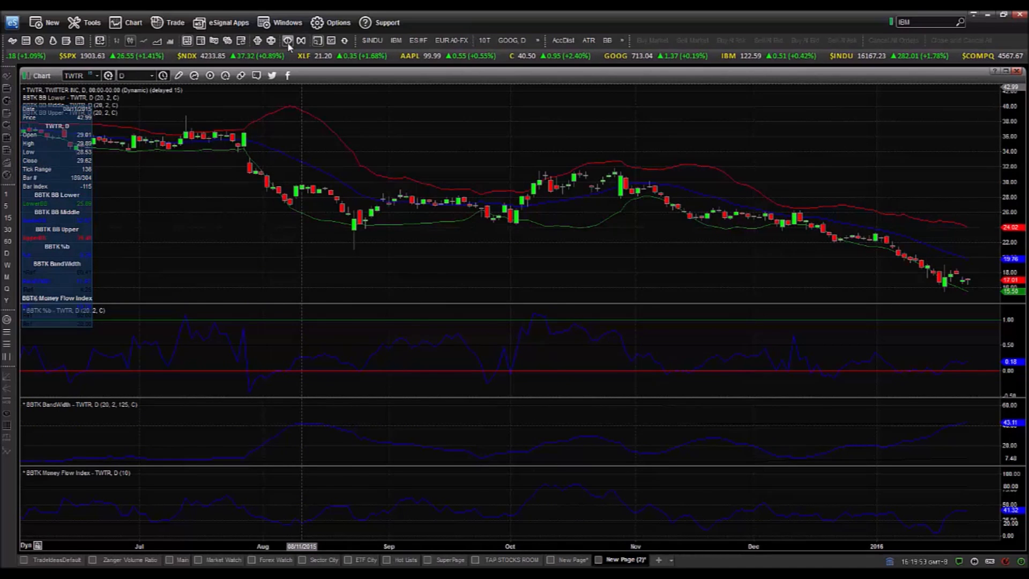
left_click(288, 45)
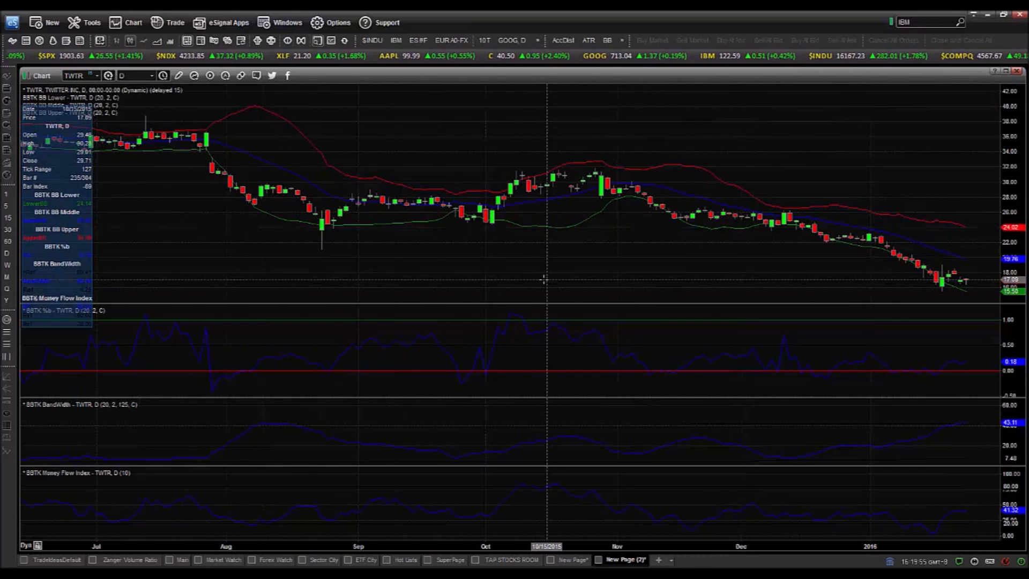
Step: Inspect the early-October, 10/19/2015 and 10/27/2015 candle values in the data window
left_click(515, 184)
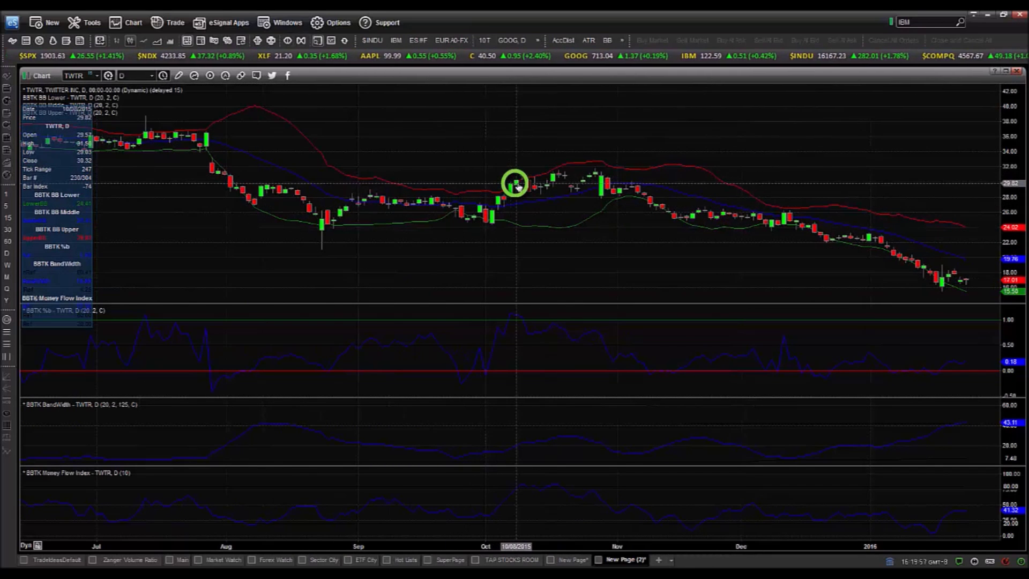
left_click(558, 179)
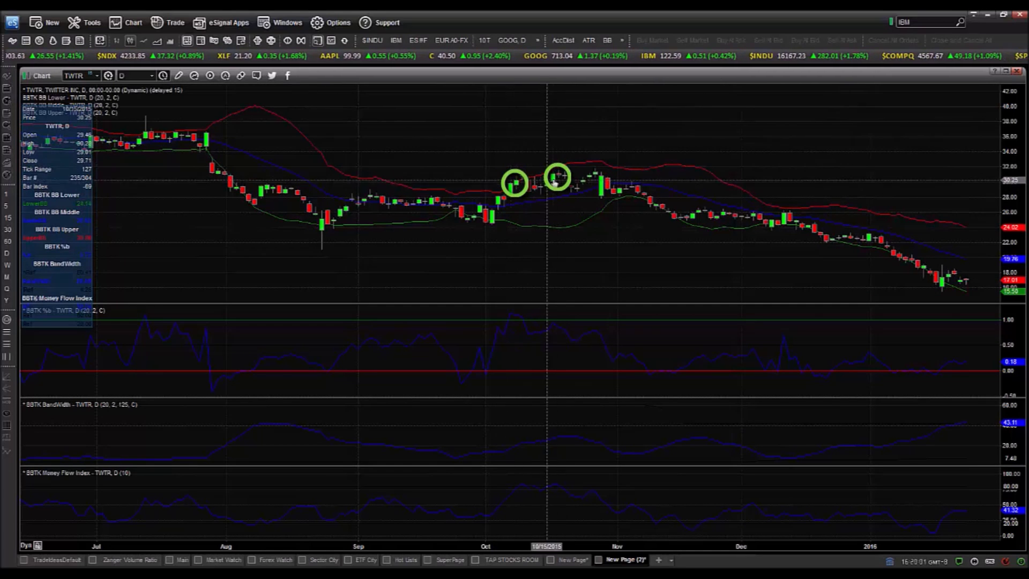
left_click(595, 178)
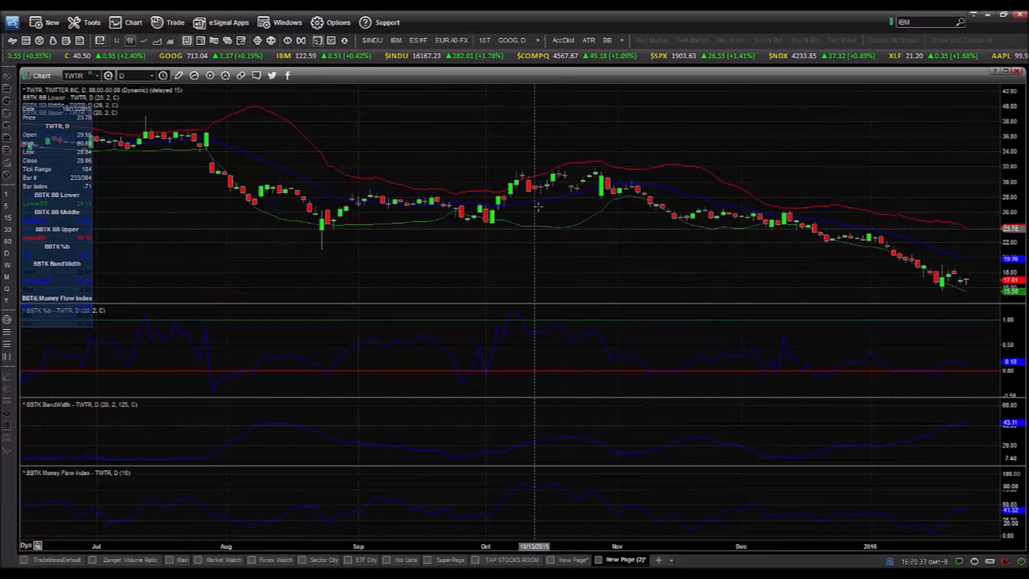
left_click(557, 177)
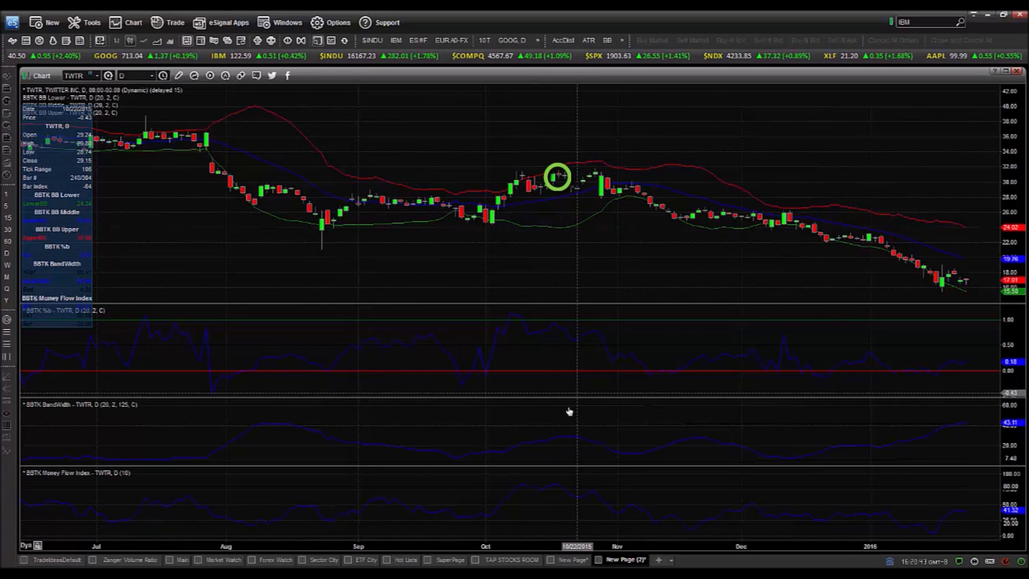
left_click_drag(562, 435, 632, 453)
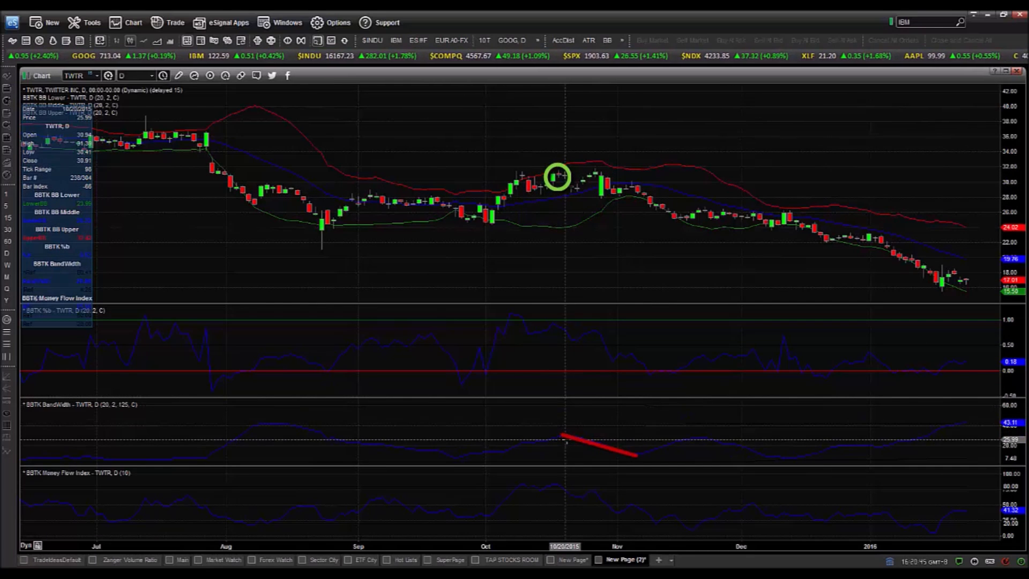